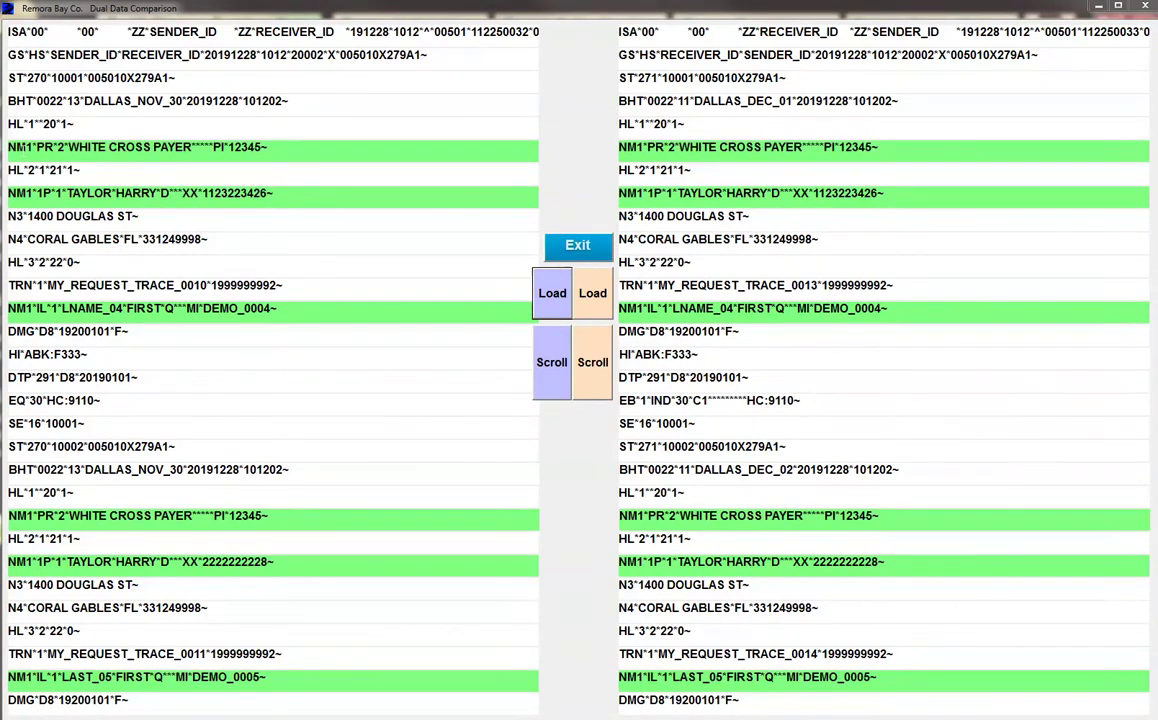
- Reload the 270 and 271 panes, then mark code 30 in the EQ and EB lines
left_click(552, 362)
left_click(603, 378)
left_click(593, 300)
left_click(544, 304)
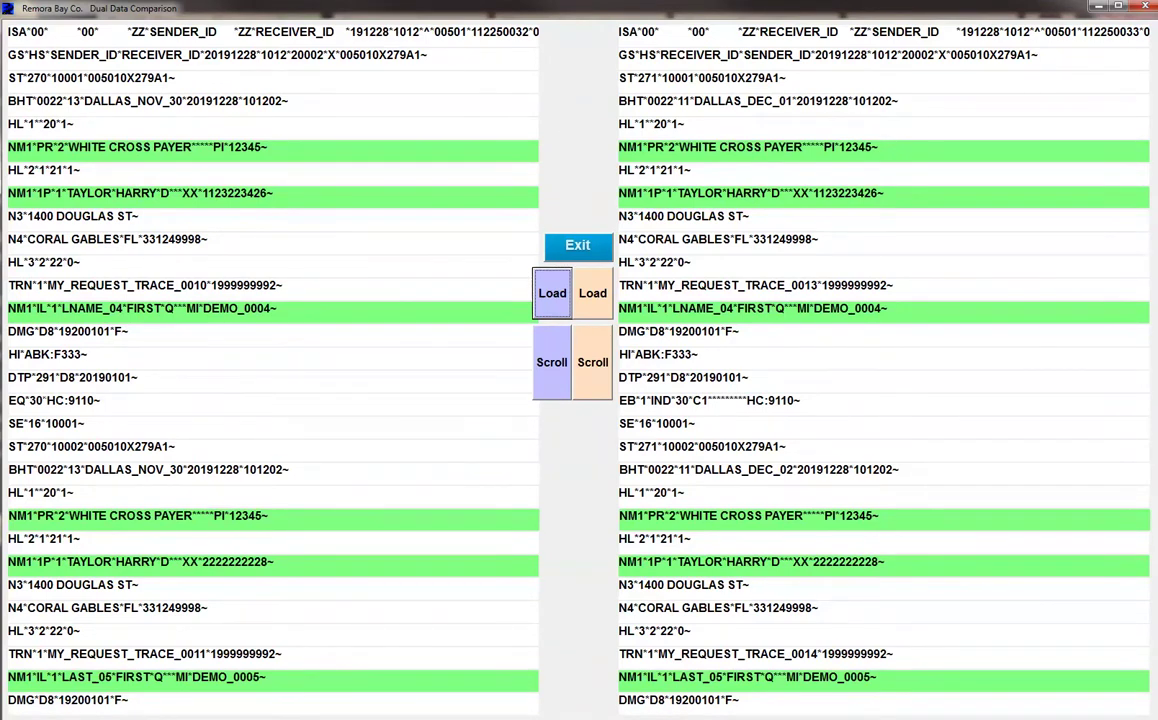
left_click_drag(45, 400, 30, 400)
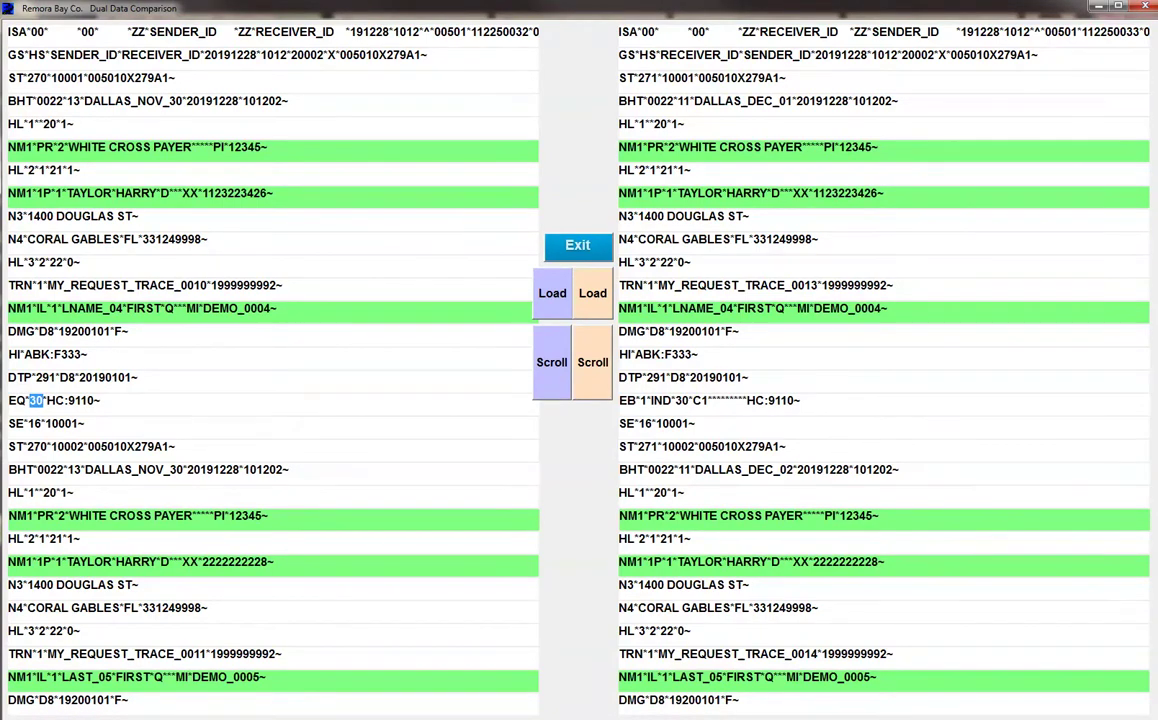
double_click(681, 400)
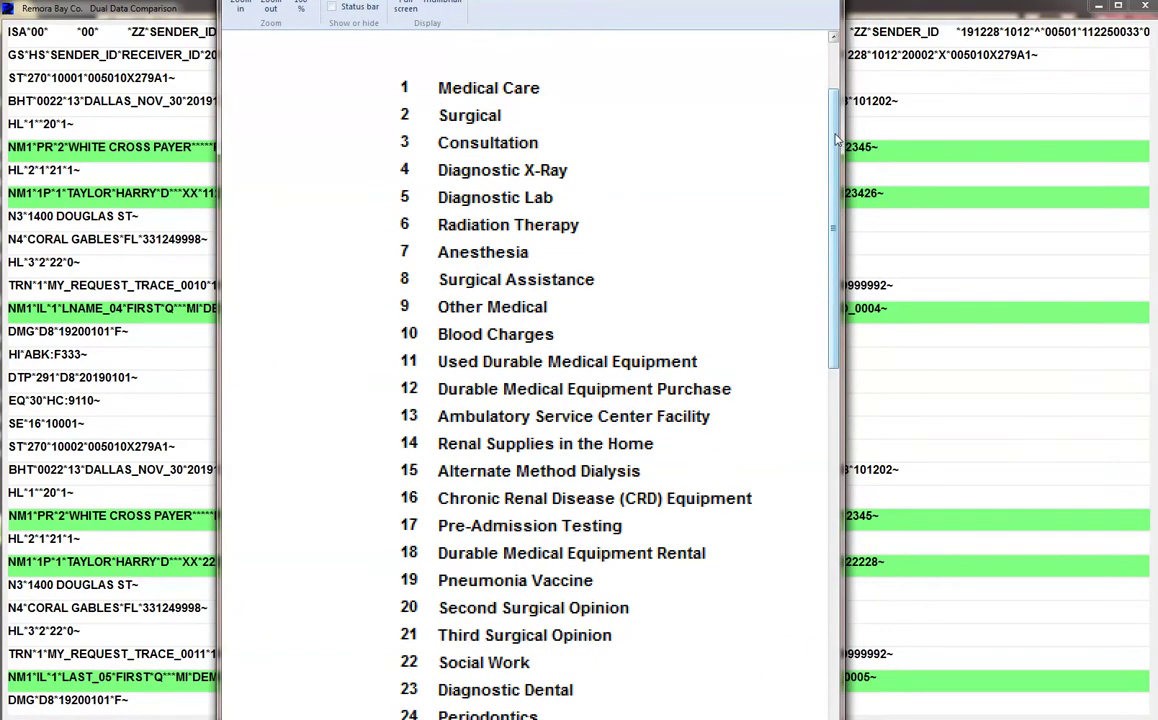
- Scroll the Paint service type code list down to codes 20 through 45 Hospice
left_click_drag(836, 140, 836, 235)
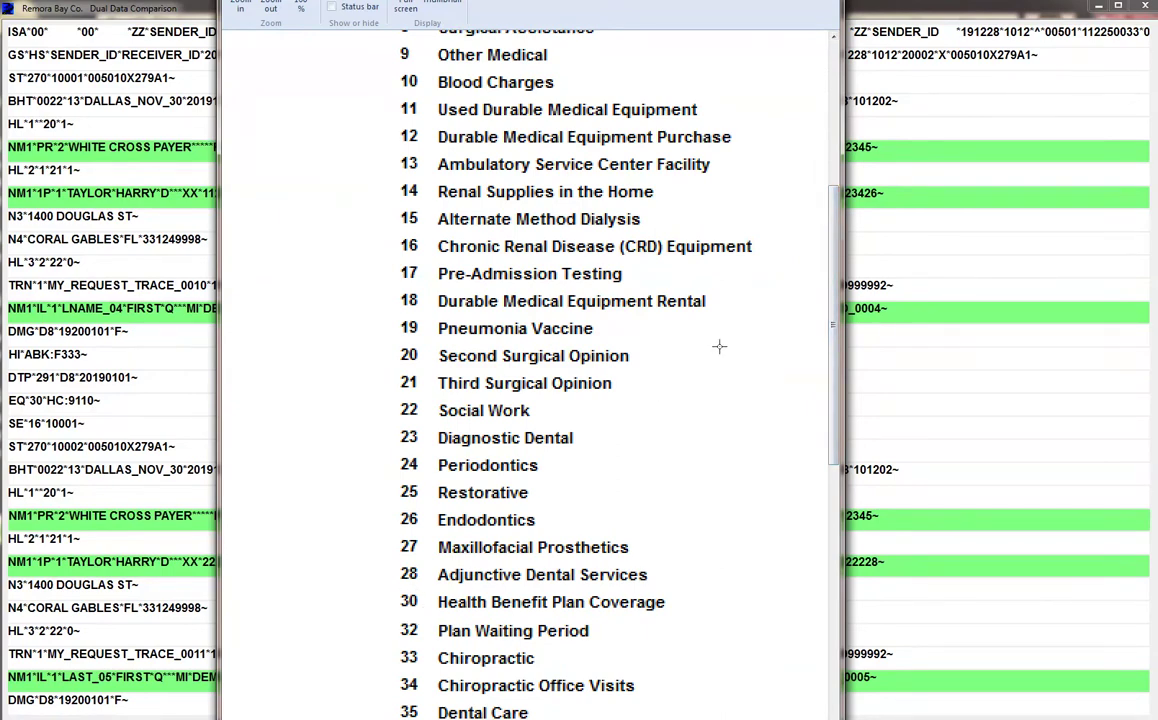
mouse_move(838, 261)
left_mouse_down()
mouse_move(838, 157)
mouse_move(828, 312)
left_mouse_up()
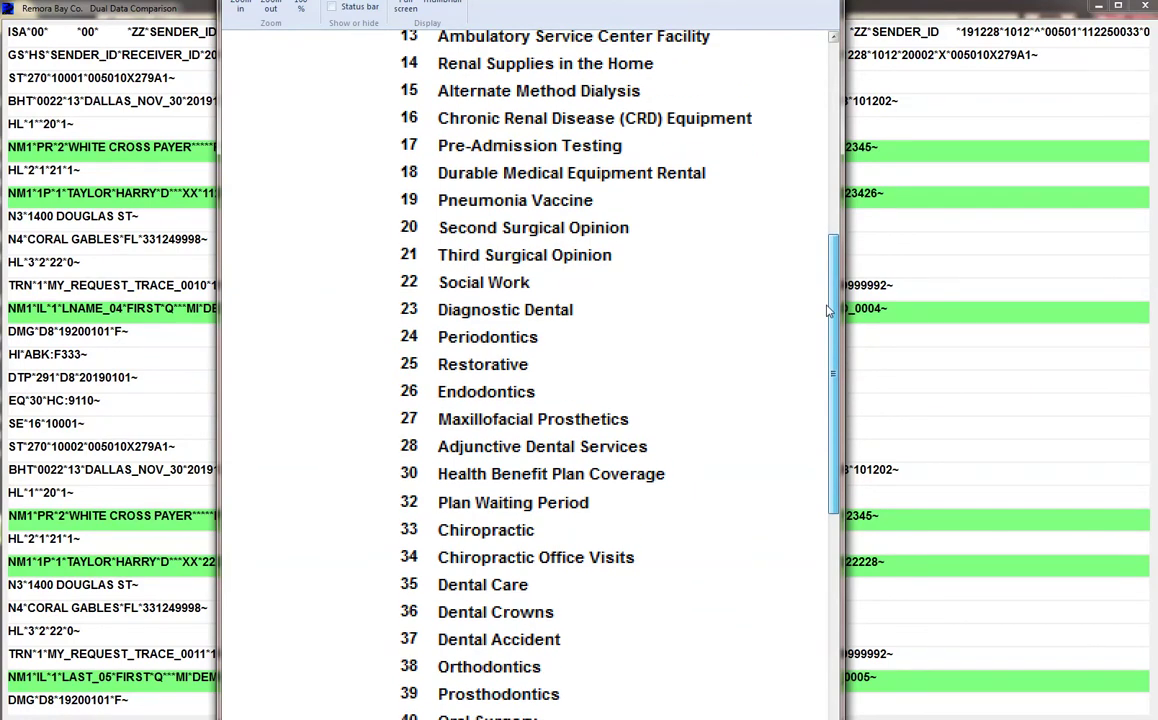
left_click_drag(828, 312, 821, 376)
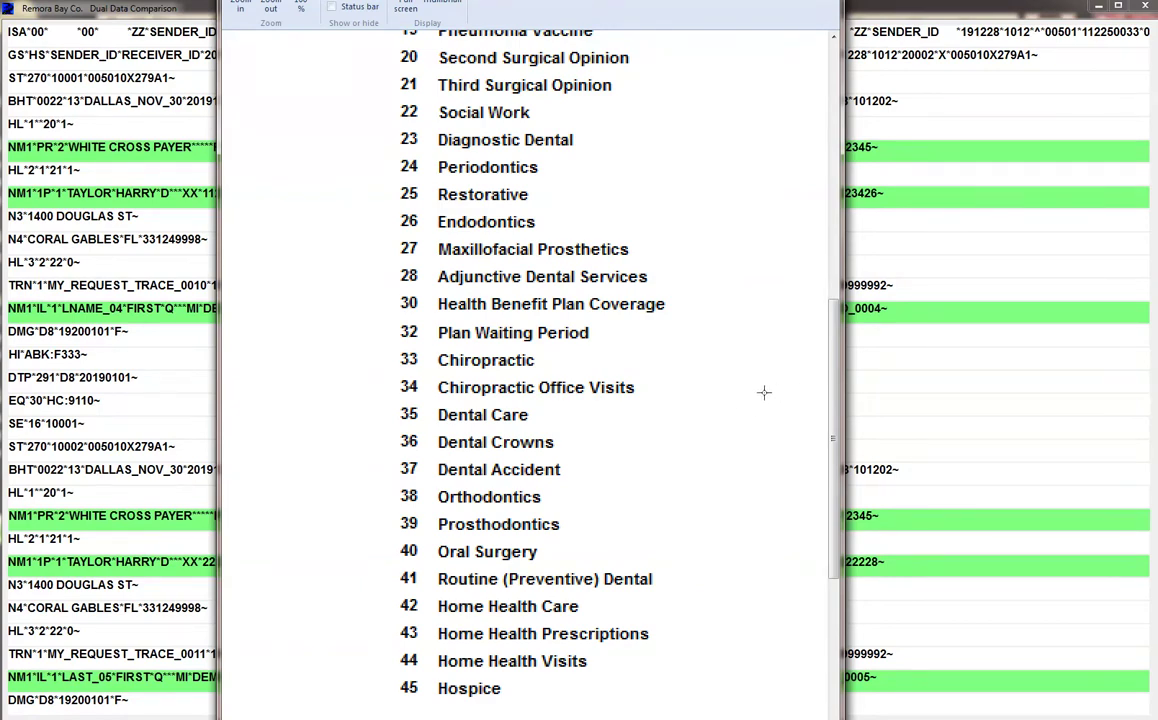
- Nudge the Paint code list down slightly before returning to the 270/271 comparison
mouse_move(832, 318)
left_mouse_down()
mouse_move(838, 407)
mouse_move(840, 348)
left_mouse_up()
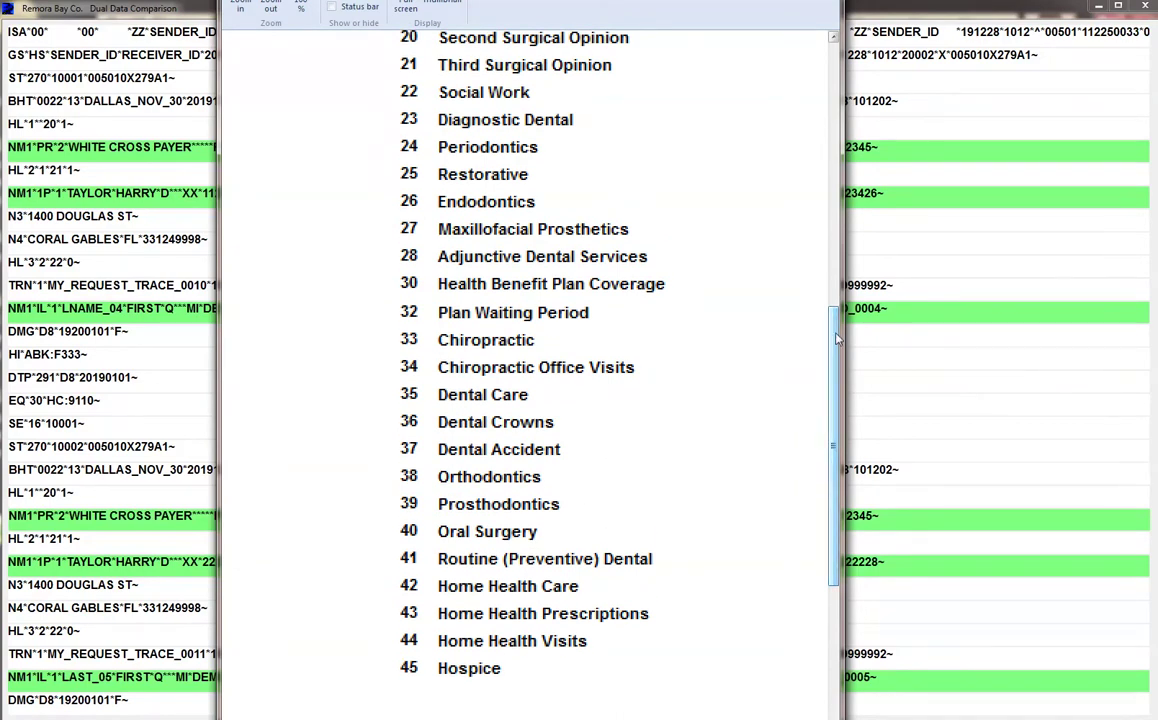
left_click_drag(838, 340, 840, 345)
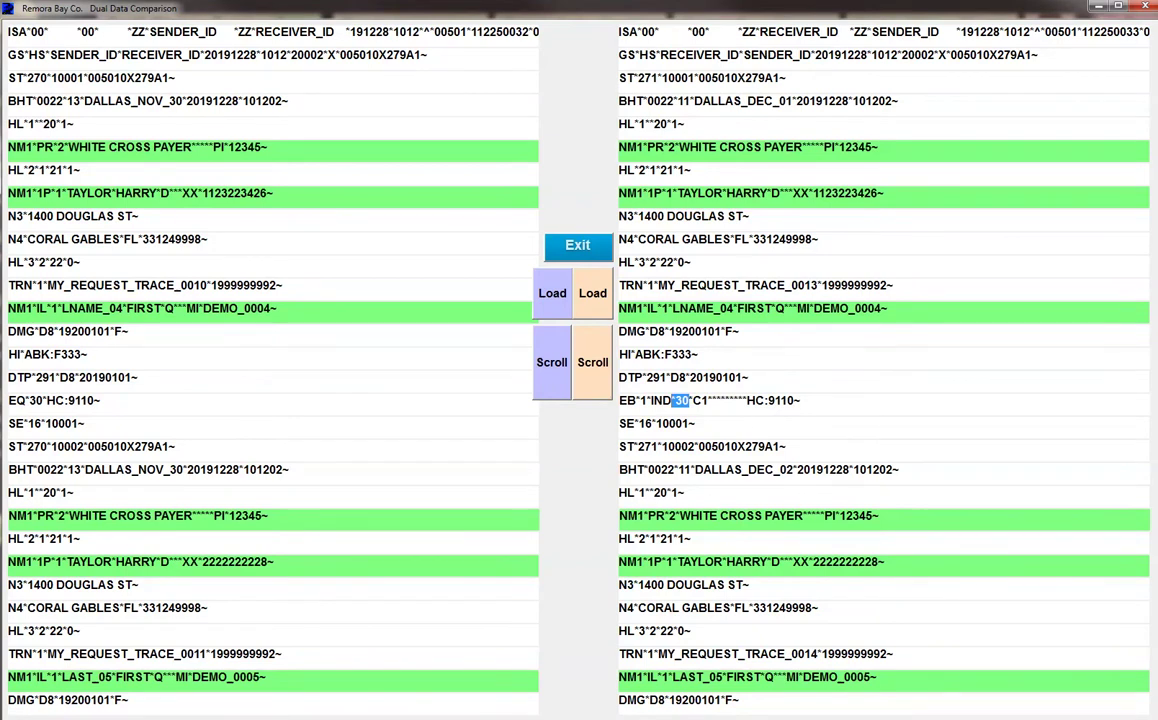
- Select the procedure code HC:9110 at the end of the response's EB line
left_click_drag(800, 400, 612, 424)
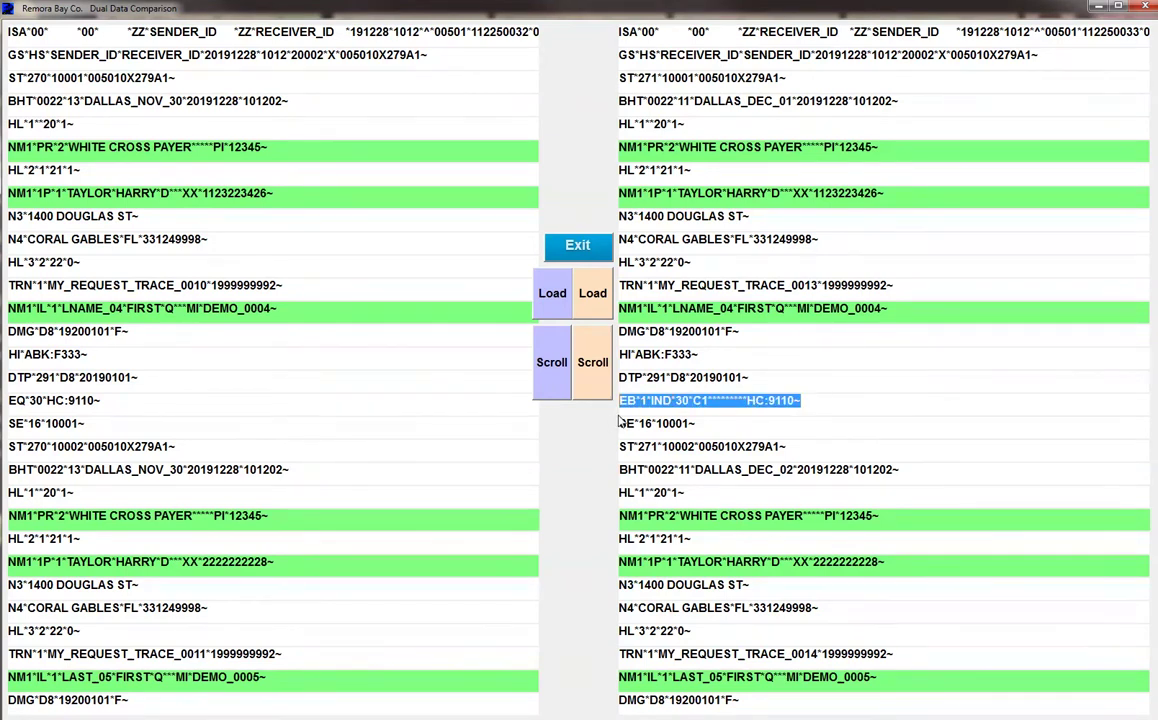
left_click(819, 397)
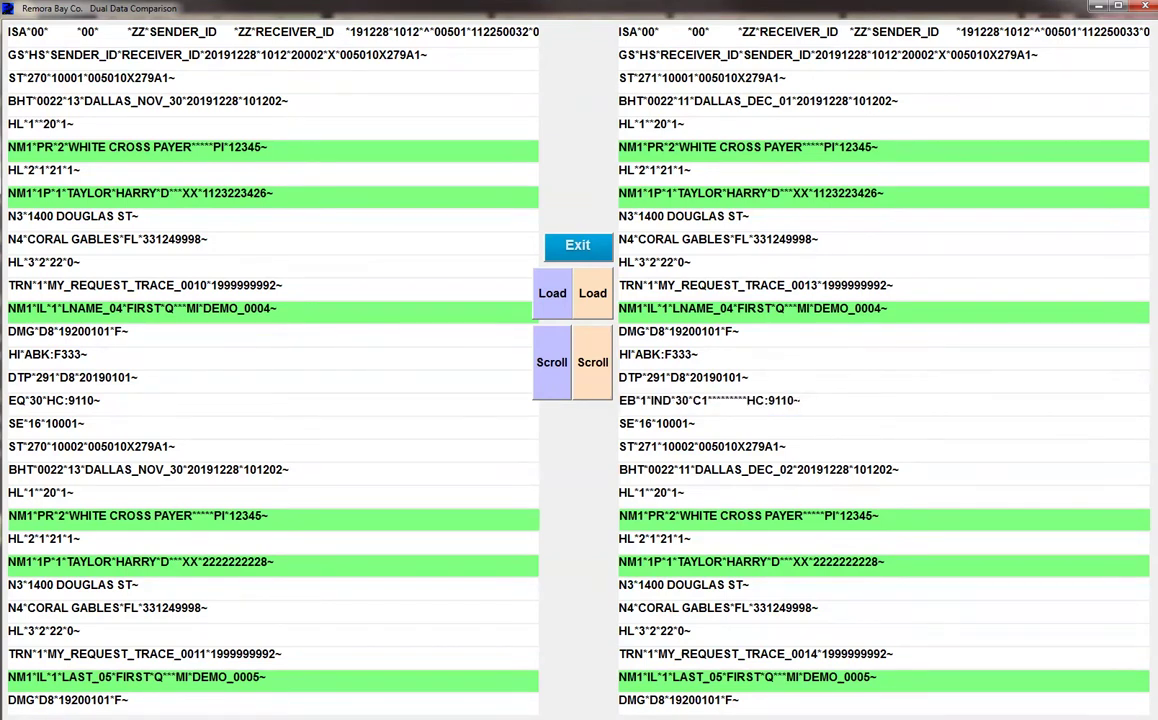
left_click_drag(796, 400, 747, 400)
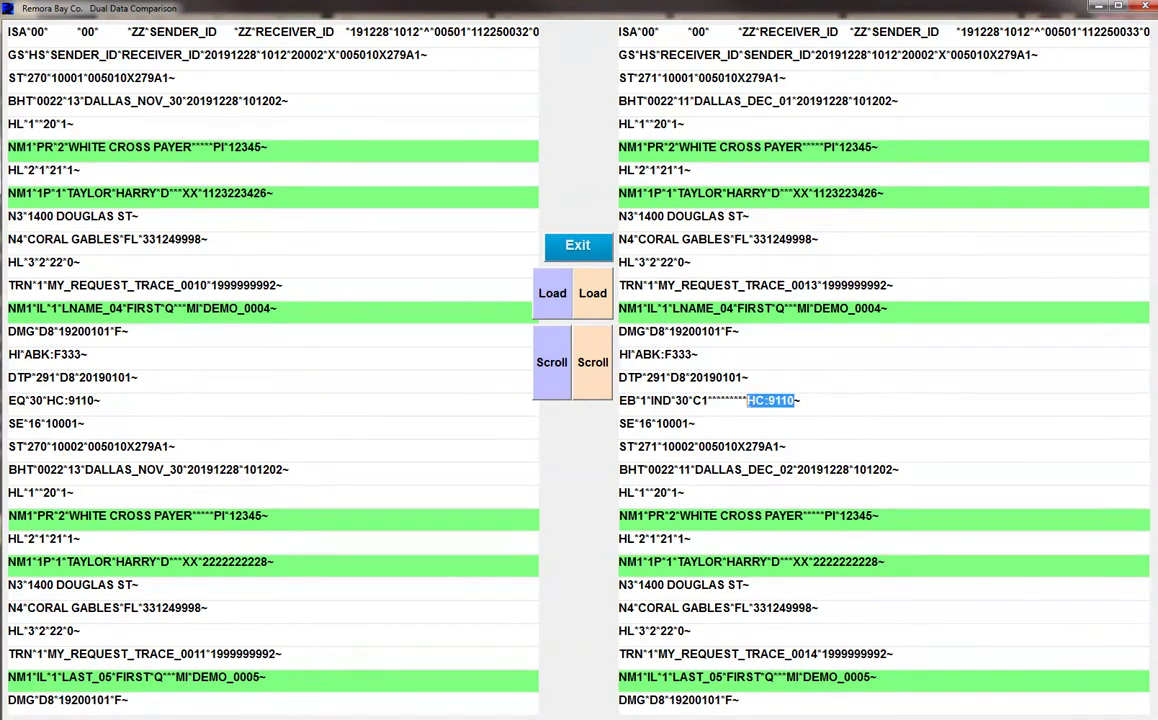